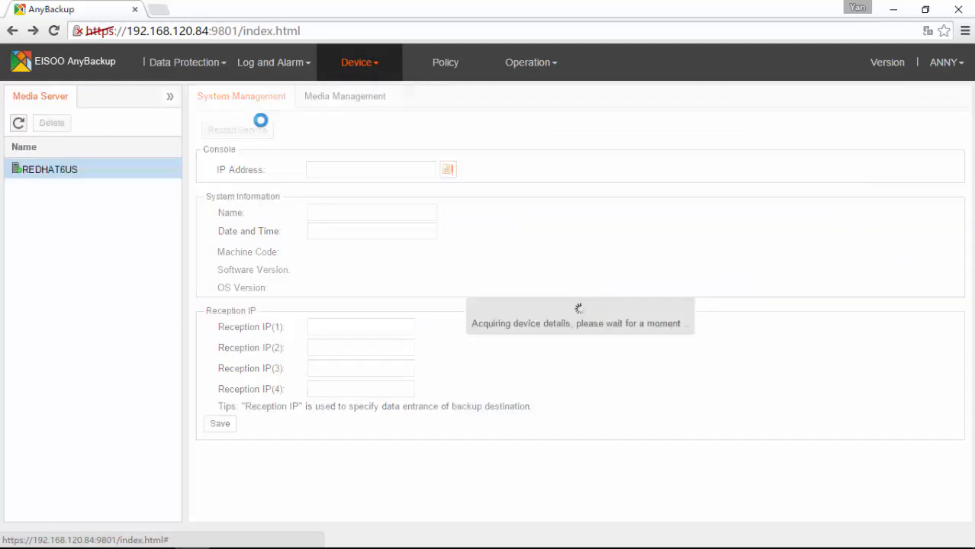
Try to add a DDCache Volume on the REDHAT6US media server with storage path /DATA and 100 GB of media space
left_click(339, 97)
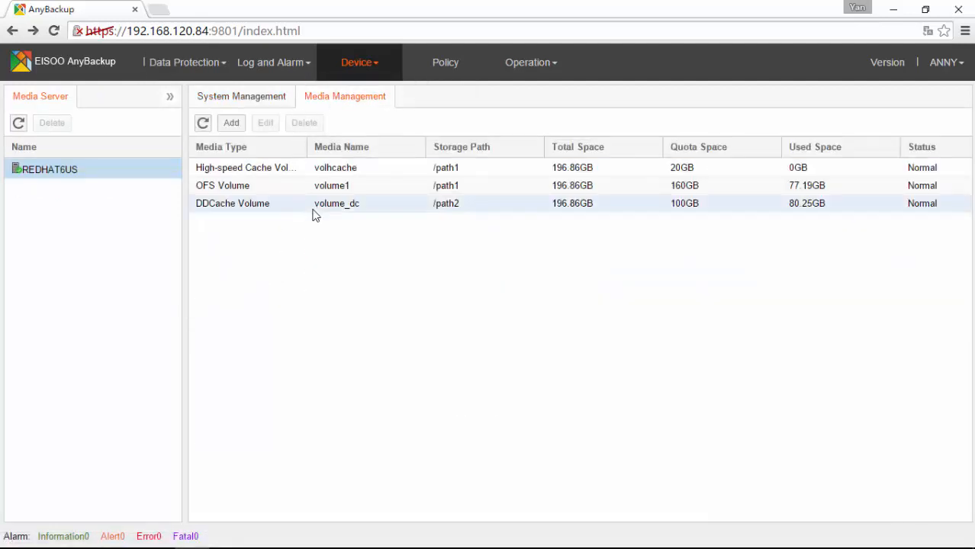
left_click(231, 123)
left_click(526, 264)
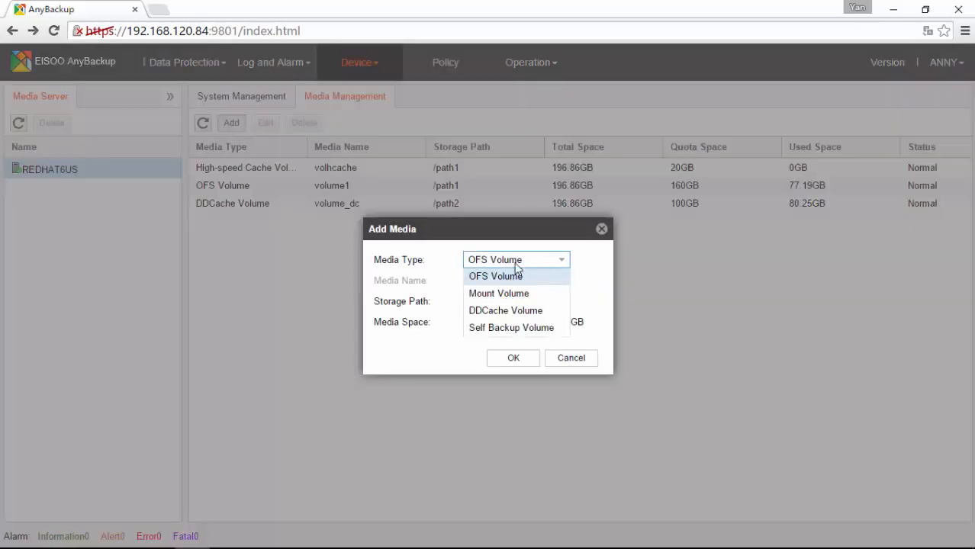
left_click(510, 310)
left_click(502, 301)
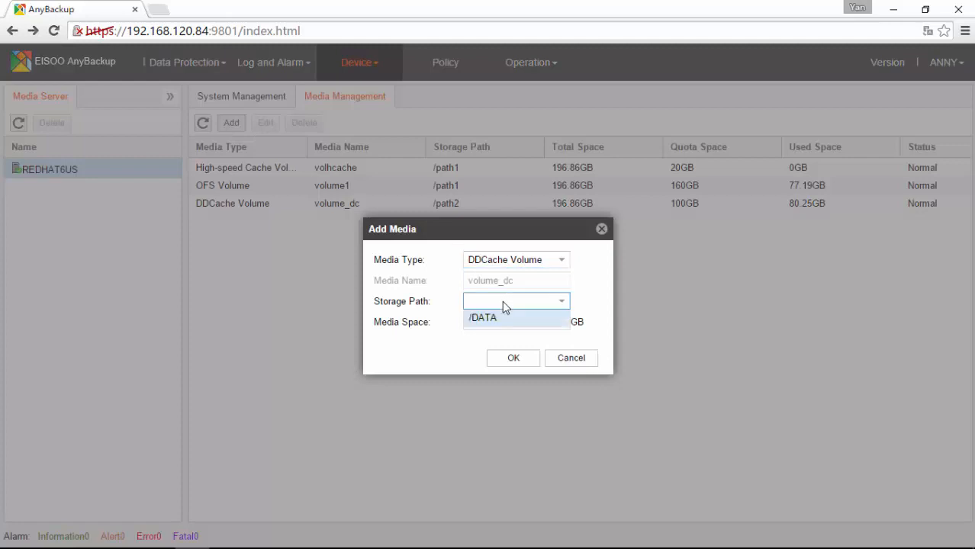
left_click(490, 321)
left_click(492, 322)
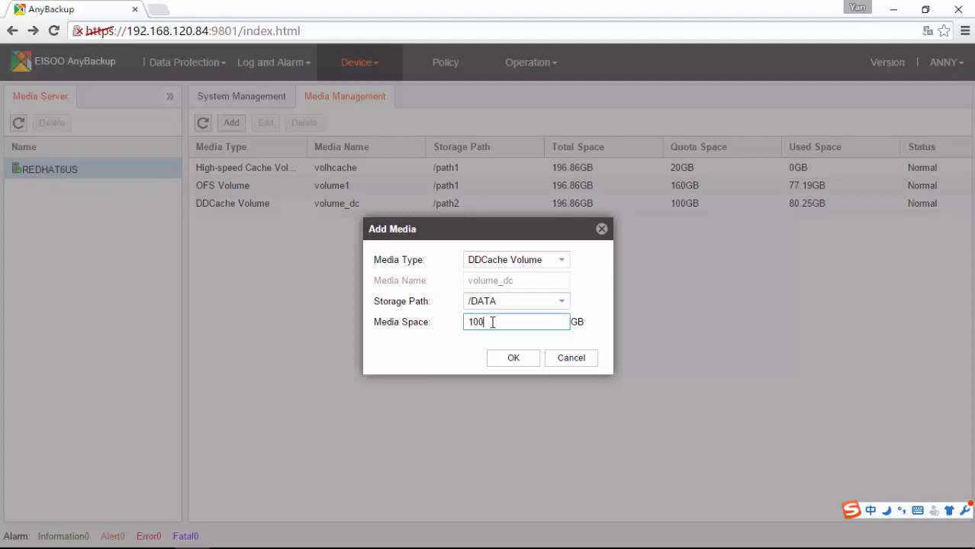
left_click(602, 229)
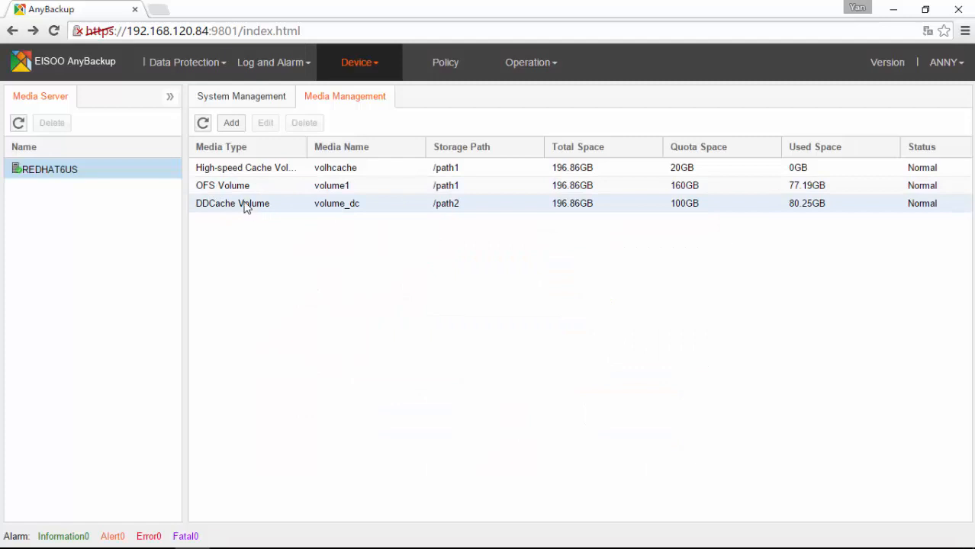
Start a new VMware regular backup job for the client 192.168.120.21 in the Default Group
left_click(205, 62)
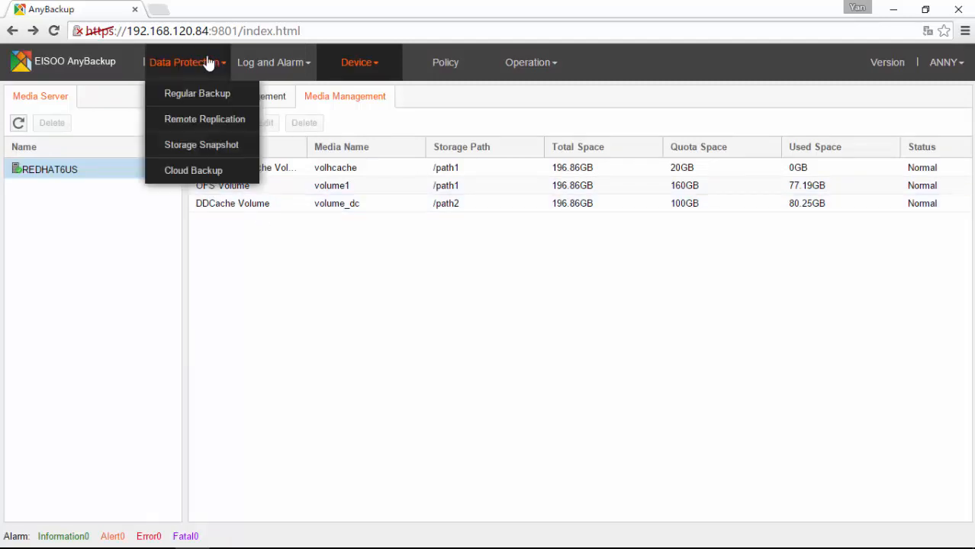
left_click(185, 96)
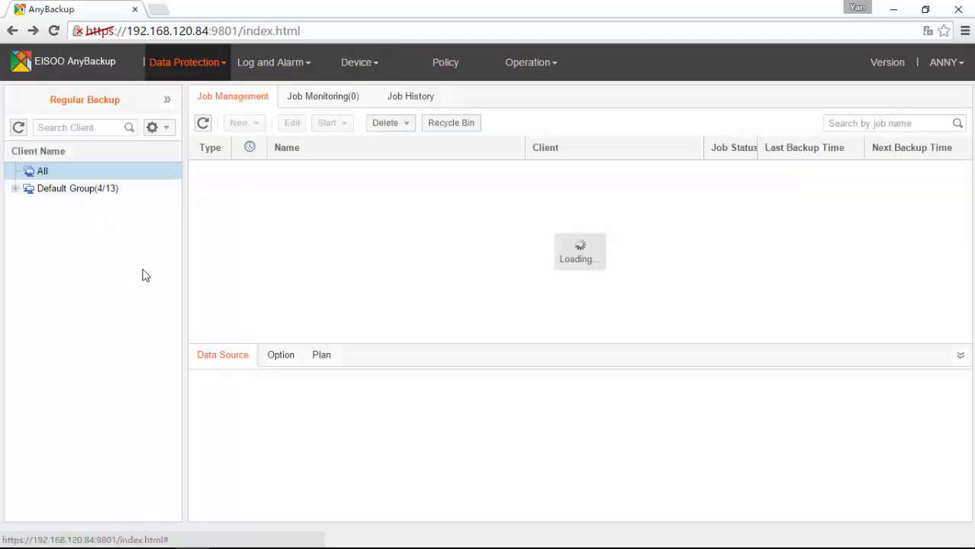
left_click(15, 189)
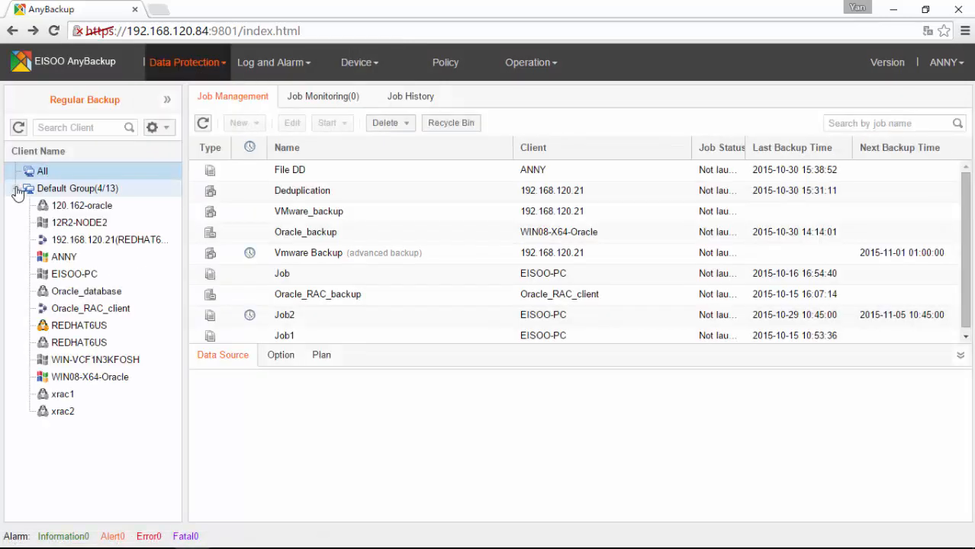
left_click(78, 242)
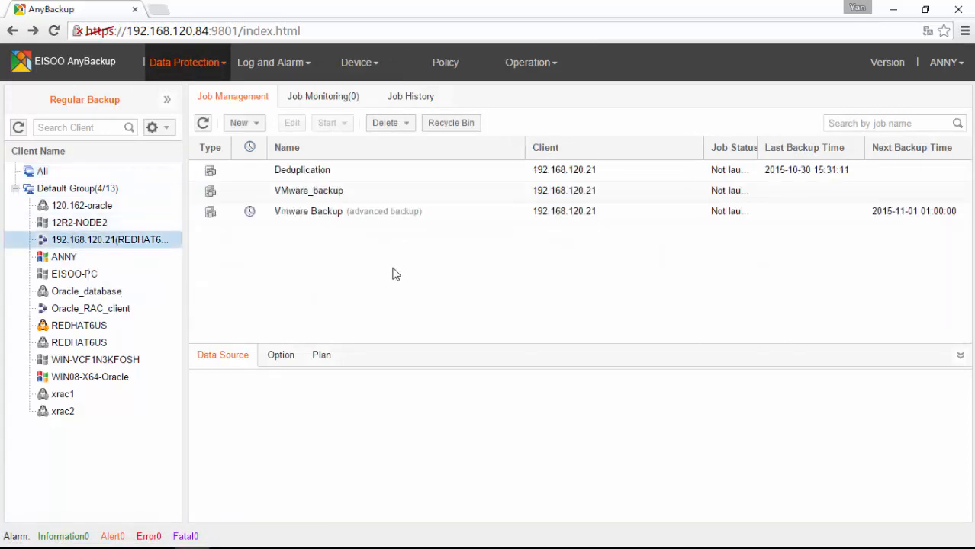
left_click(245, 123)
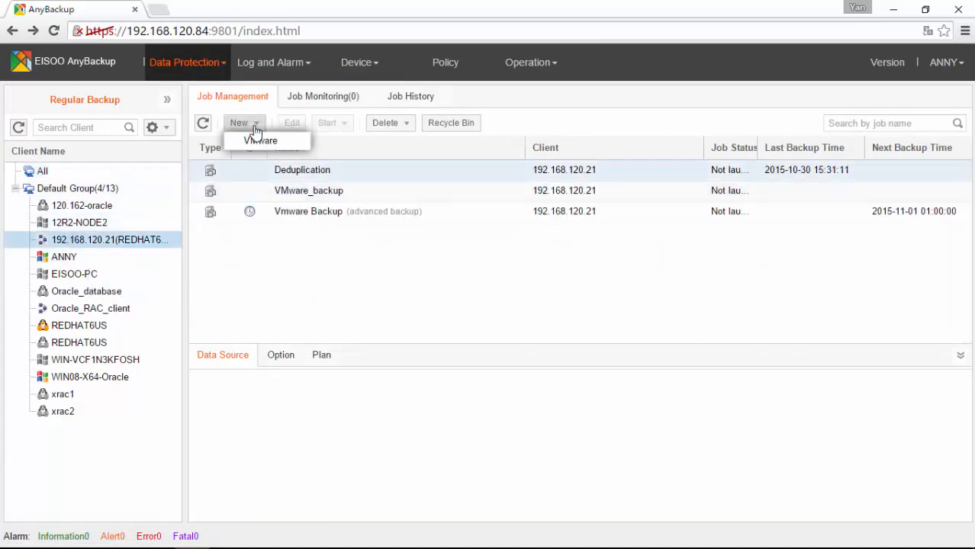
left_click(261, 143)
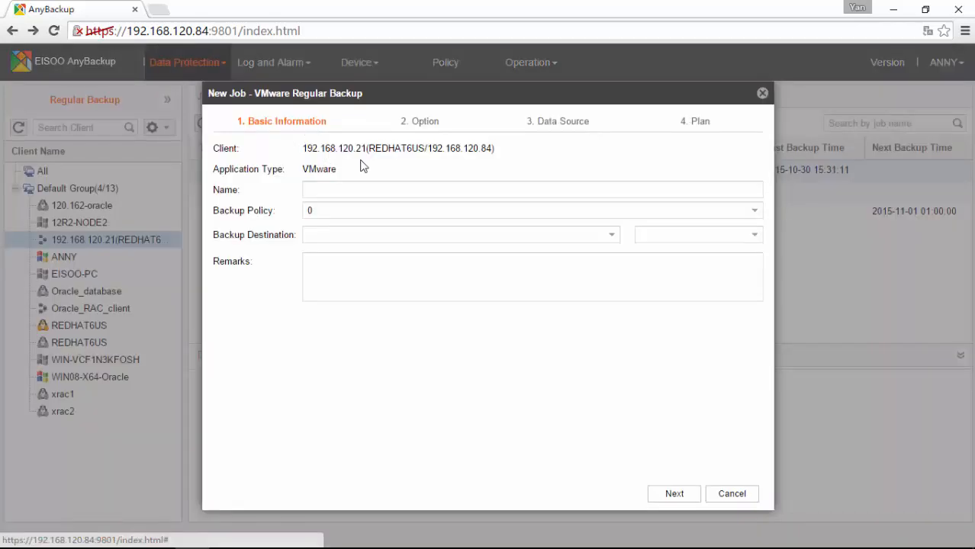
Name the VMware job deduplication and set its backup destination address to 192.168.120.84
left_click(406, 189)
type("dedupli")
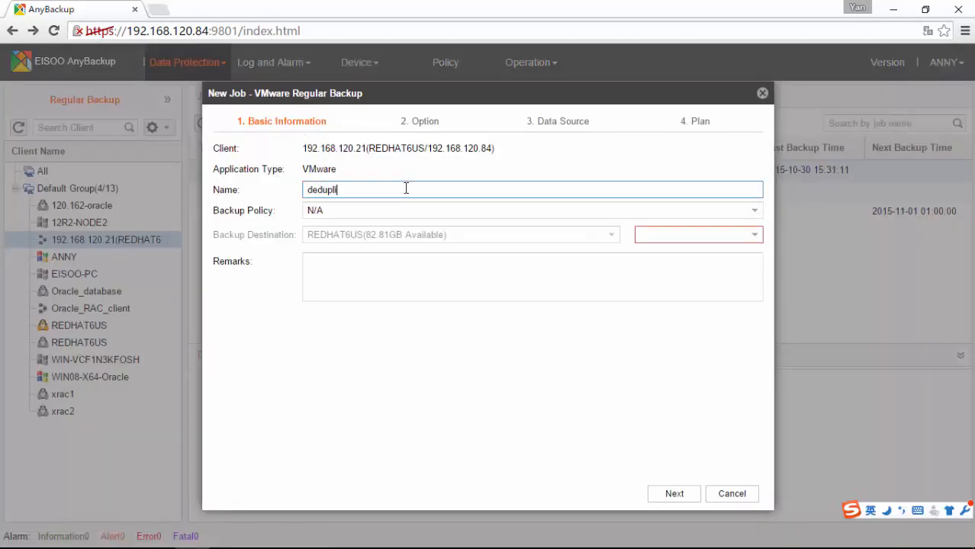
left_click(648, 238)
left_click(649, 250)
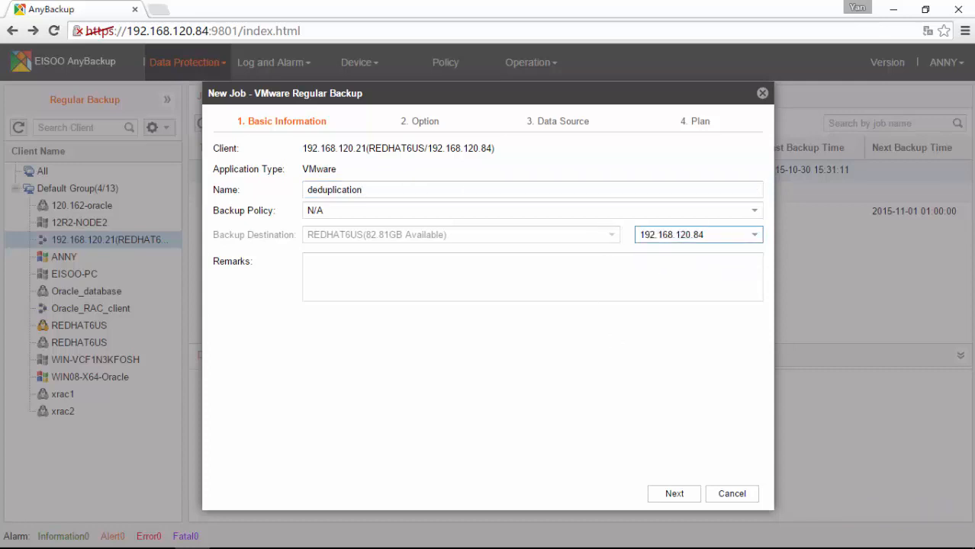
left_click(679, 494)
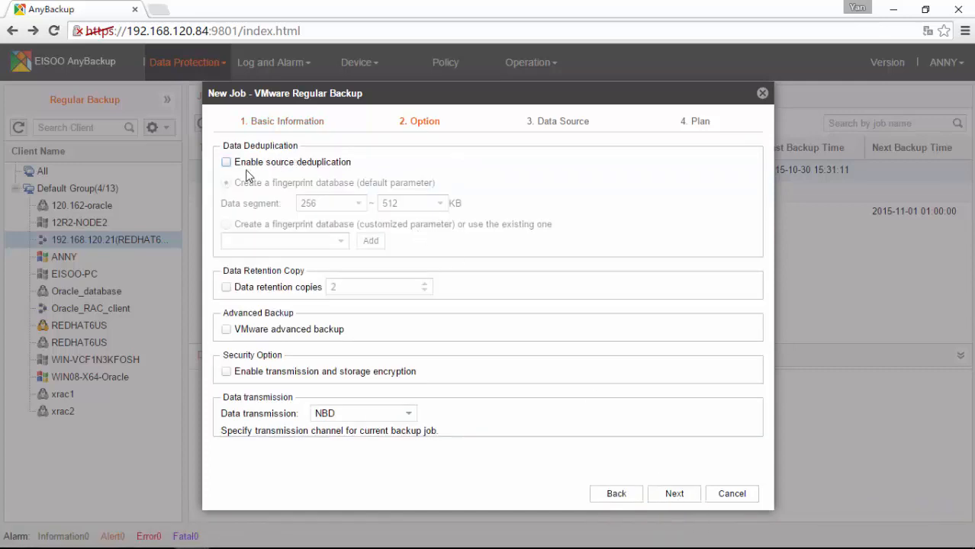
Enable source deduplication and add a customized fingerprint database named ANNY1 with 4 TB backup data capacity and calculated database space
left_click(227, 162)
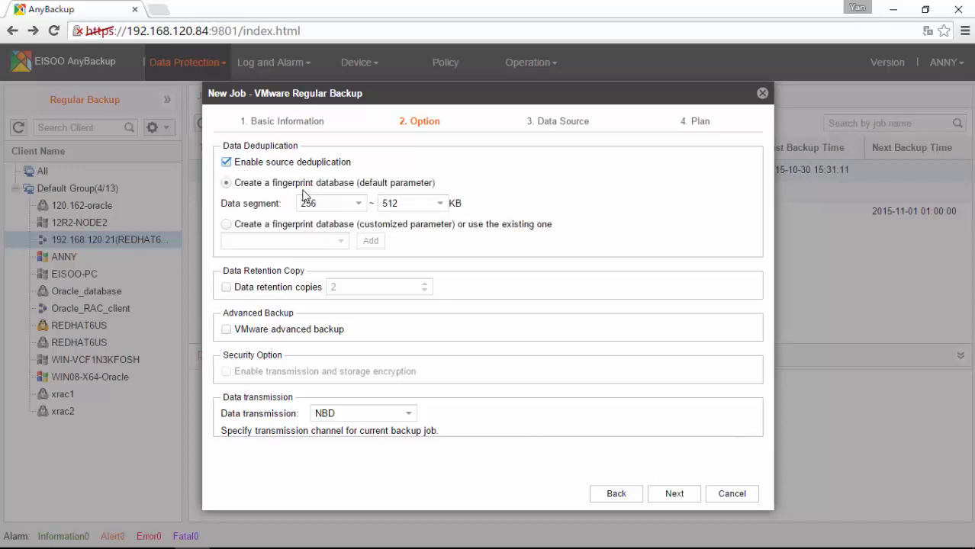
left_click(227, 225)
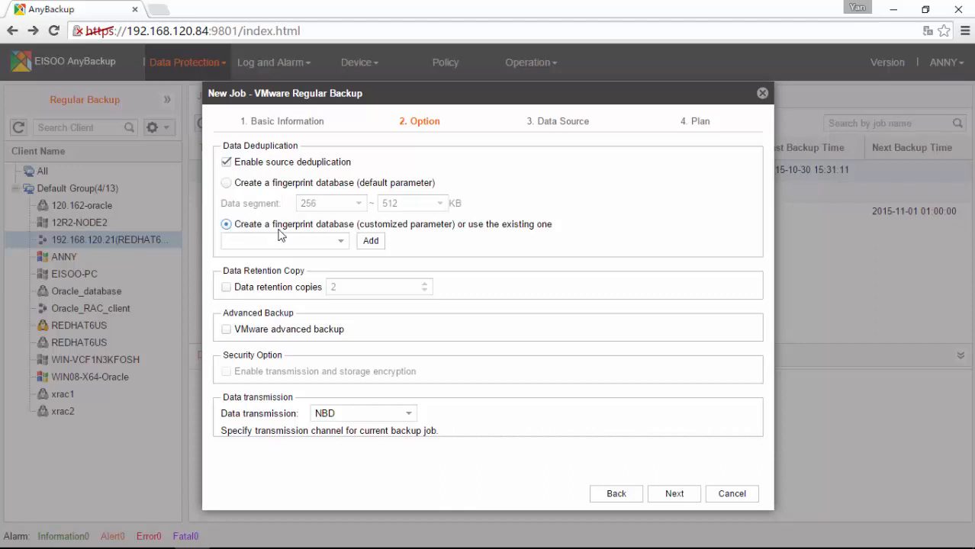
left_click(367, 243)
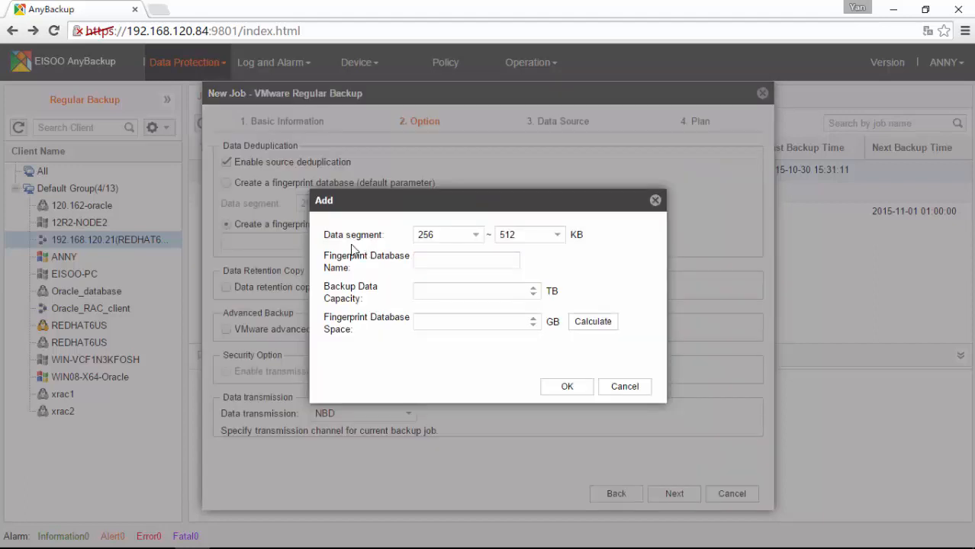
left_click(444, 260)
type("ANNY")
left_click(460, 294)
type("4")
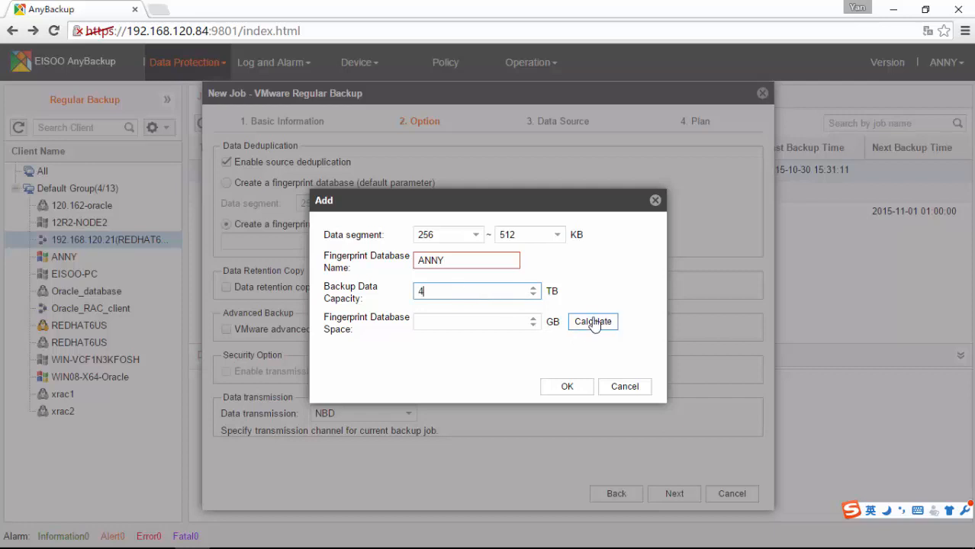
left_click(595, 323)
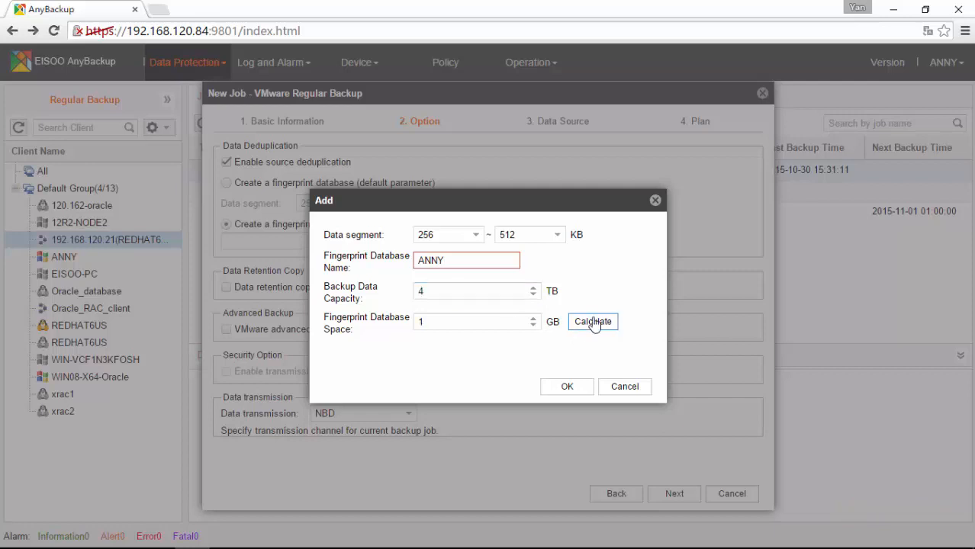
left_click(567, 387)
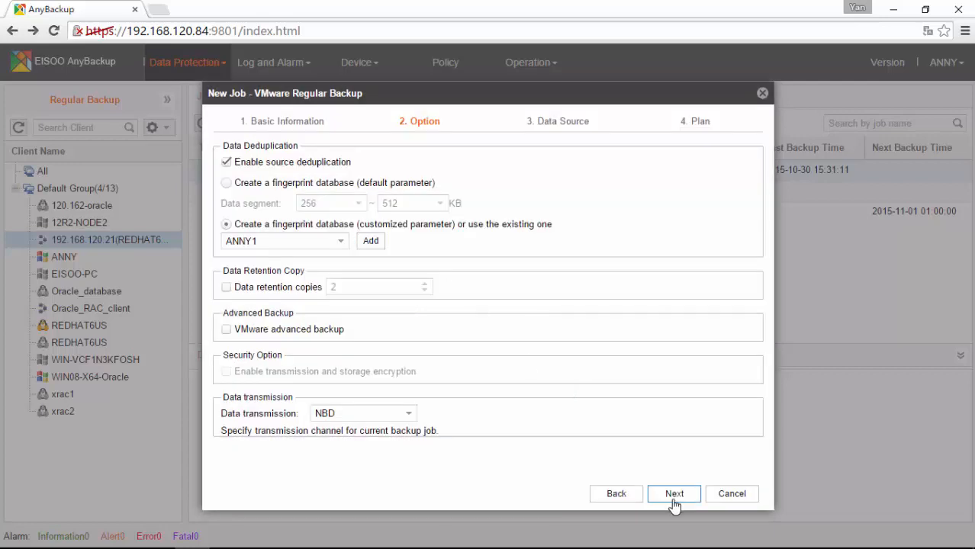
Select the virtual machine IP192.168.120.161_Windows_Server_2008_R2_X64_EXCHANGE under New Datacenter as the job's data source
left_click(675, 496)
left_click(238, 186)
left_click(254, 204)
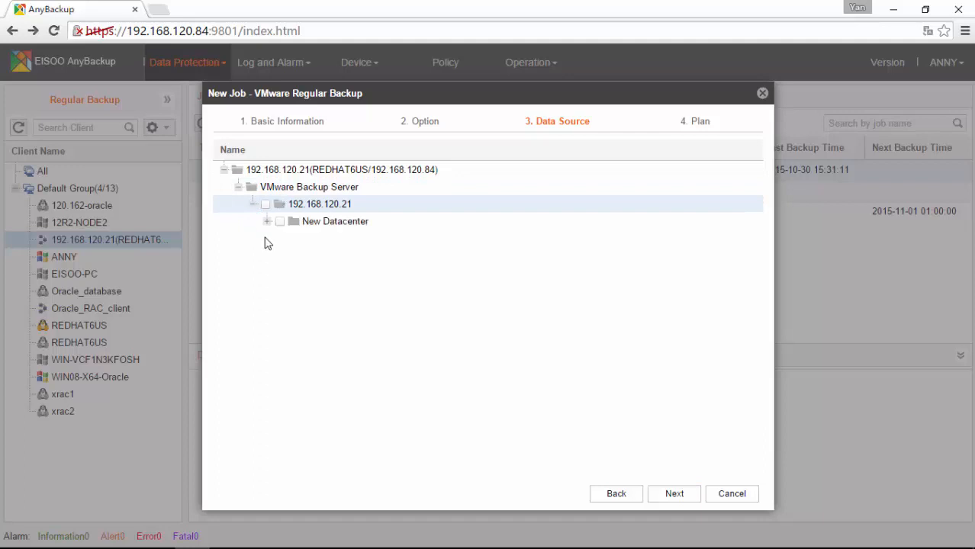
left_click(266, 223)
left_click(281, 239)
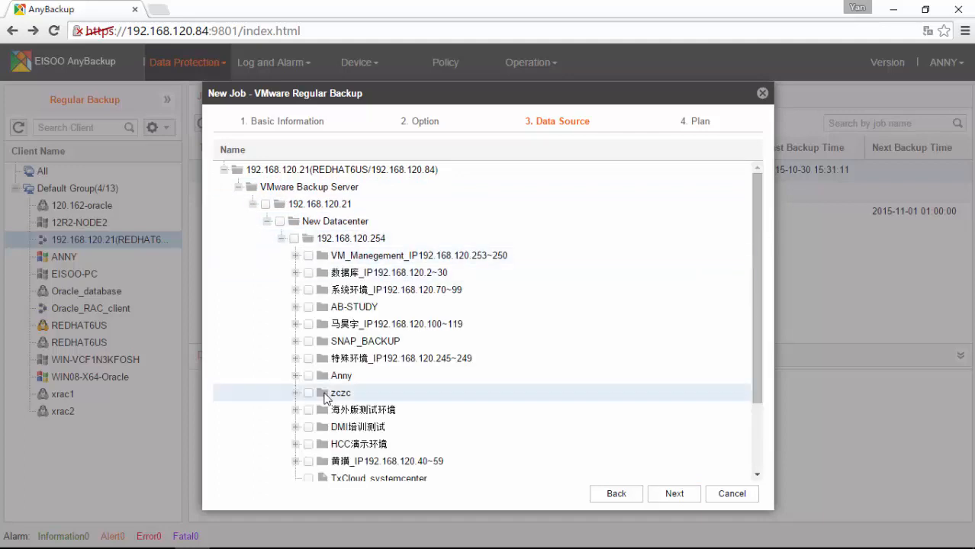
left_click(295, 375)
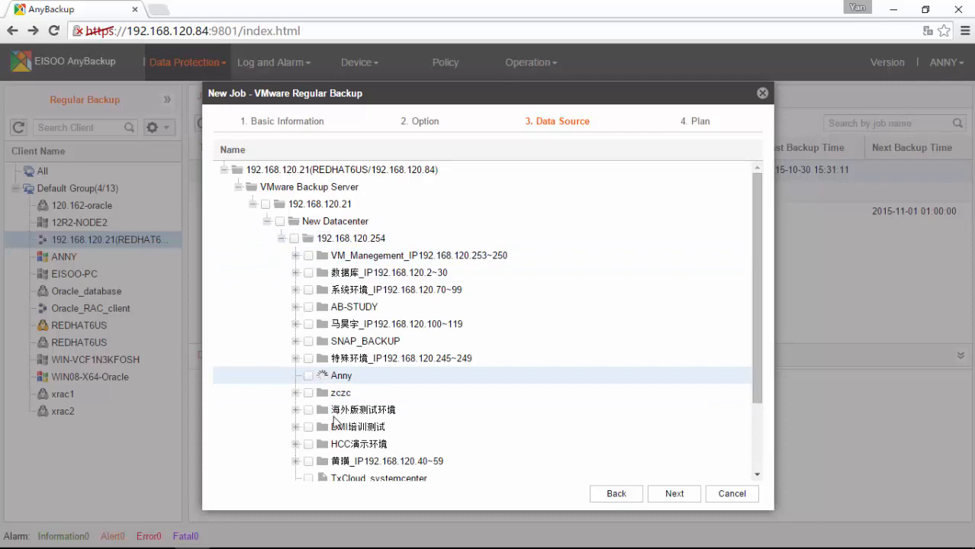
left_click(322, 267)
left_click(675, 494)
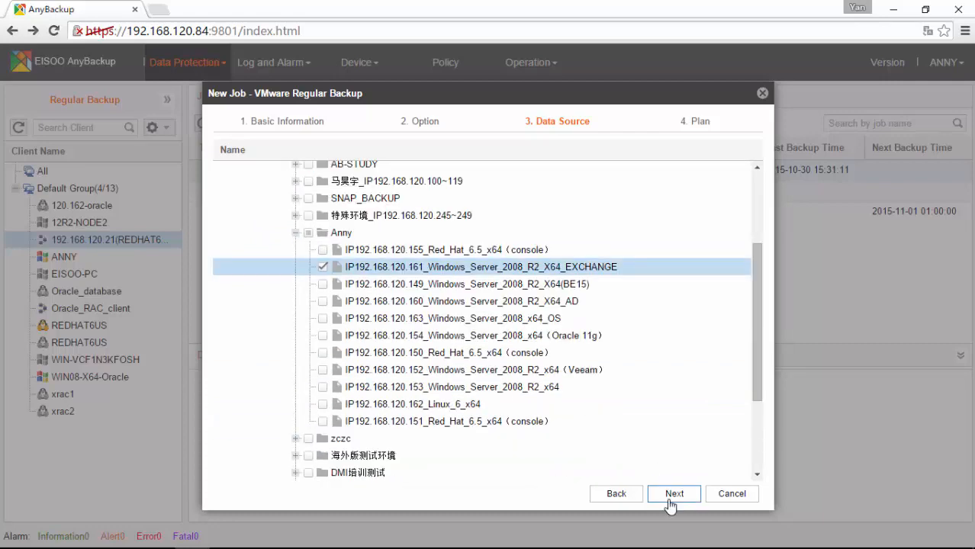
left_click(672, 496)
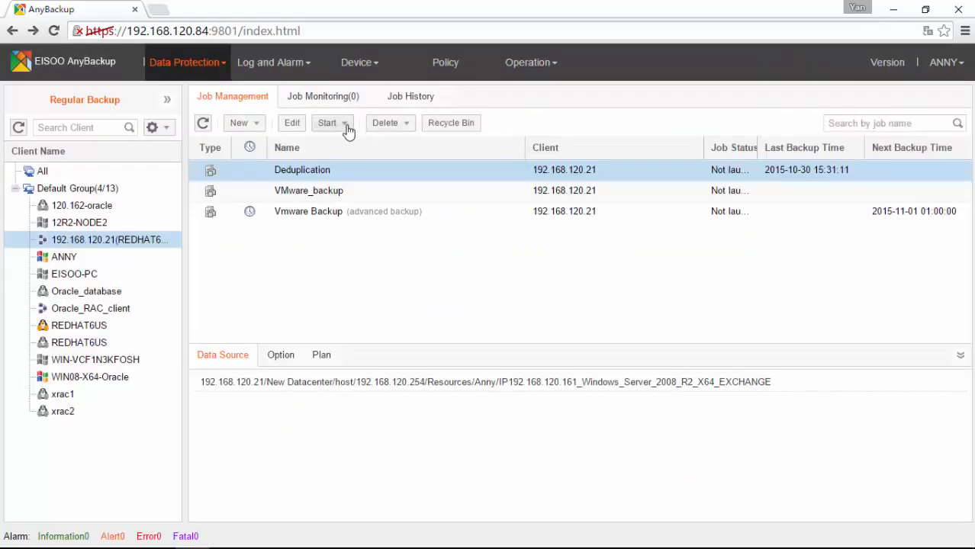
Try to start a backup run of the Deduplication job
left_click(345, 125)
left_click(357, 144)
left_click(524, 386)
Check the job monitoring, and examine the average speed and deduplication ratio of the earliest Deduplication run in the job history
left_click(318, 99)
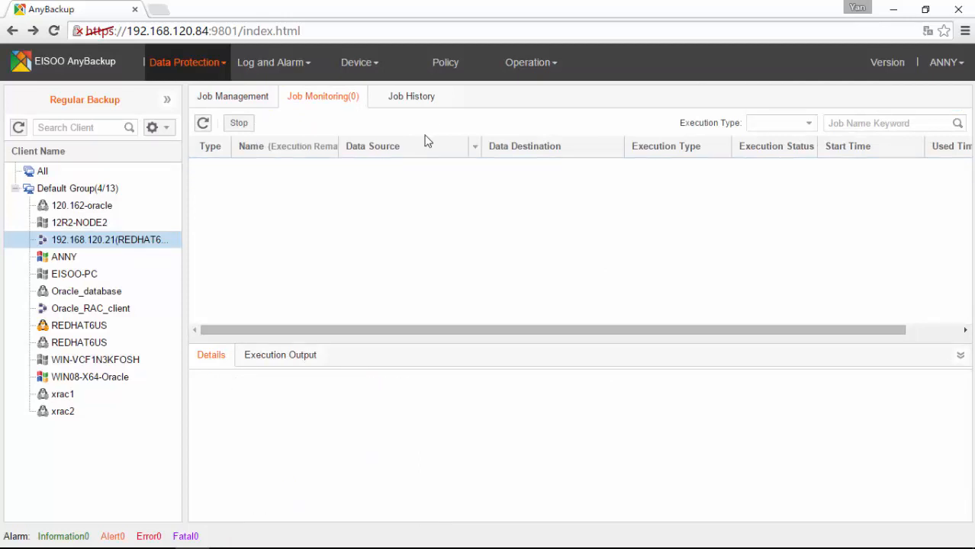
left_click(410, 99)
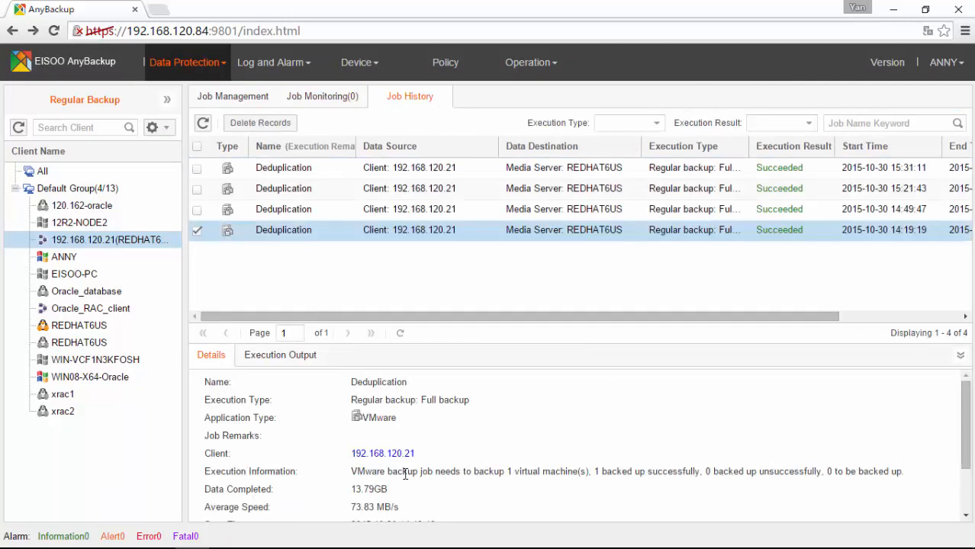
scroll(355, 507, "down", 2)
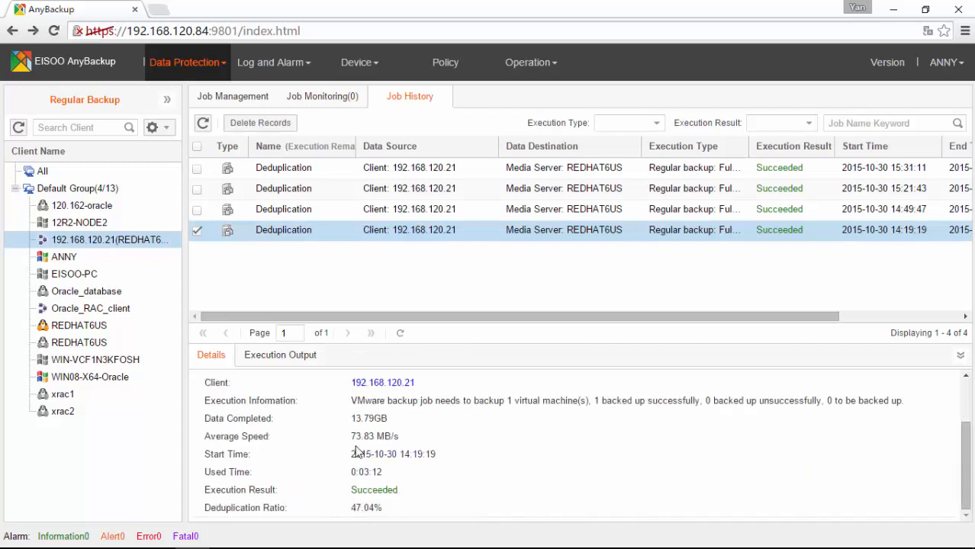
left_click_drag(353, 436, 398, 436)
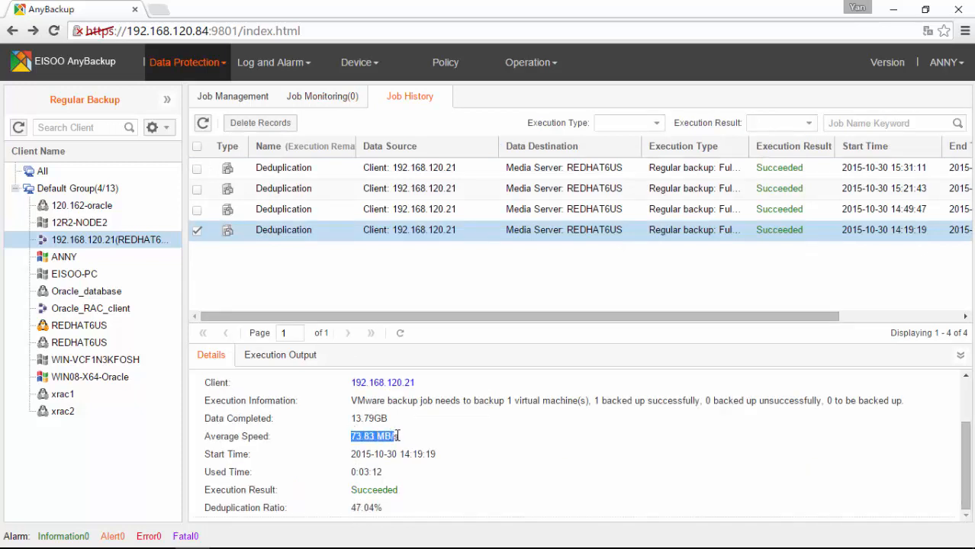
left_click_drag(352, 507, 390, 507)
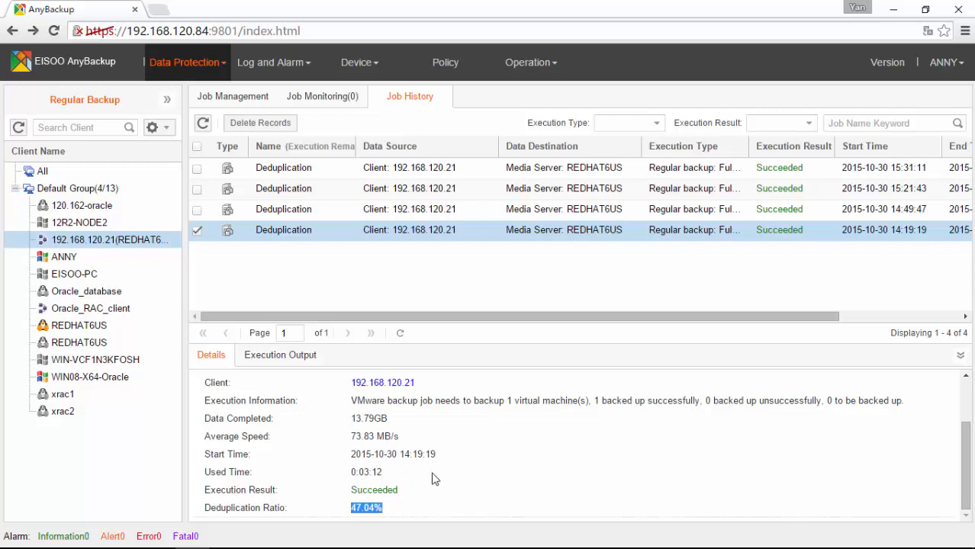
Compare the deduplication ratios of the other three Deduplication runs in the job history
left_click(404, 212)
left_click_drag(353, 508, 379, 528)
left_click(382, 511)
left_click(387, 191)
left_click(406, 174)
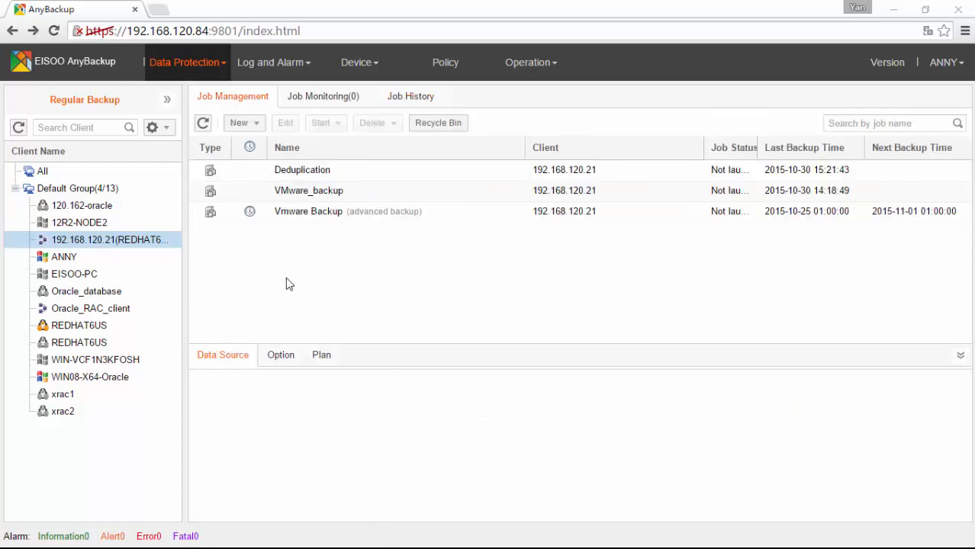
Start a new File System regular backup job for the client ANNY
left_click(81, 254)
left_click(242, 123)
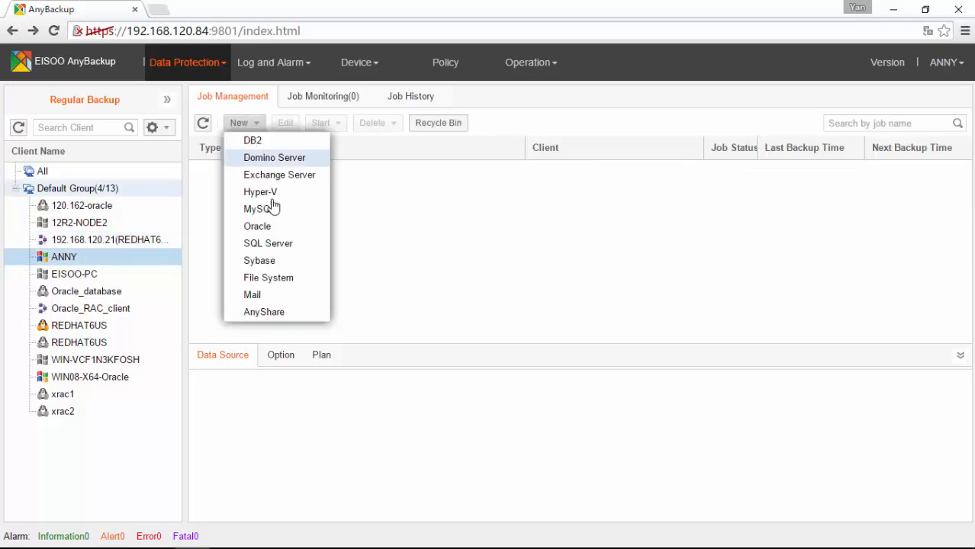
left_click(259, 278)
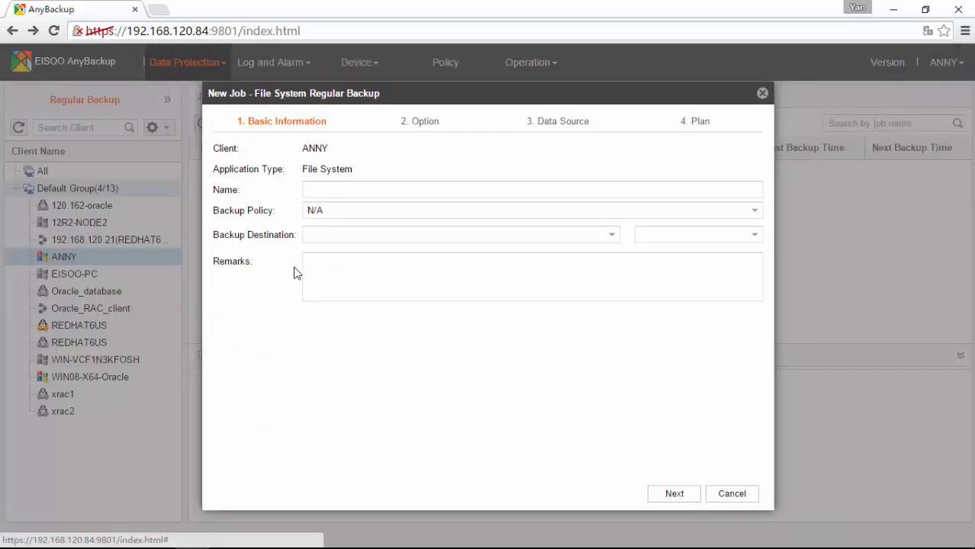
Name the file system job File DD and set its backup destination to REDHAT6US at 192.168.120.84
left_click(381, 189)
type("File")
key("Return")
type("DD")
key("Return")
left_click(551, 235)
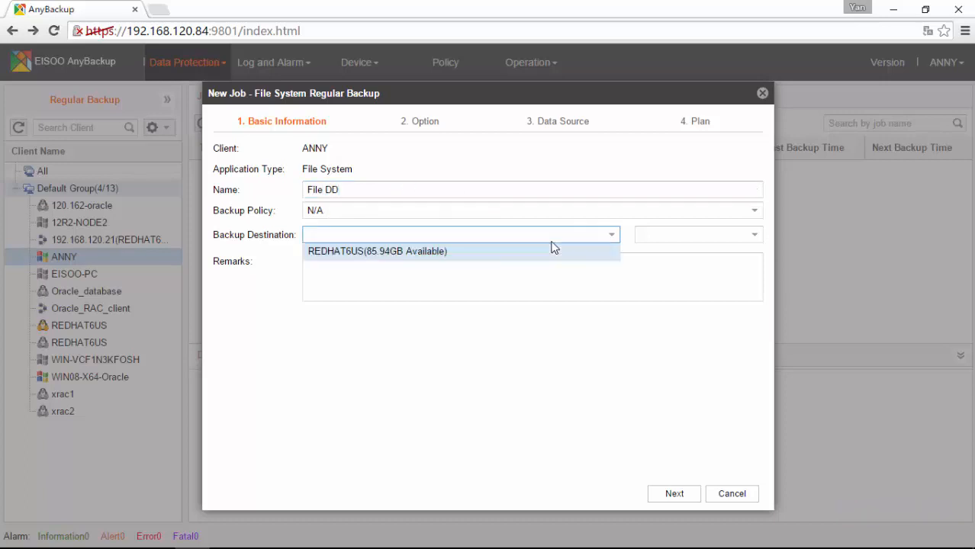
left_click(408, 252)
left_click(696, 236)
left_click(674, 251)
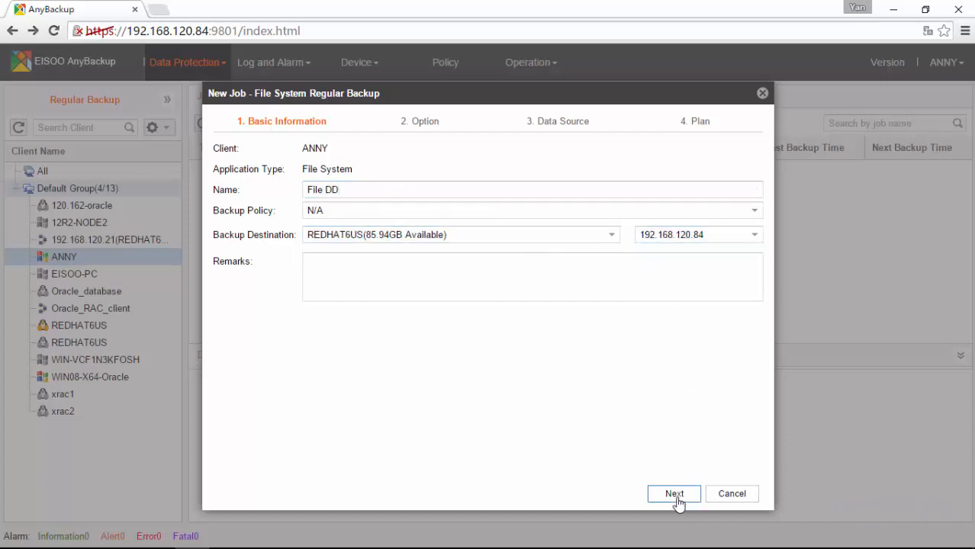
Enable source deduplication and add a custom fingerprint database named ANNY with 1 TB backup data capacity and 1 GB database space
left_click(675, 495)
left_click(227, 163)
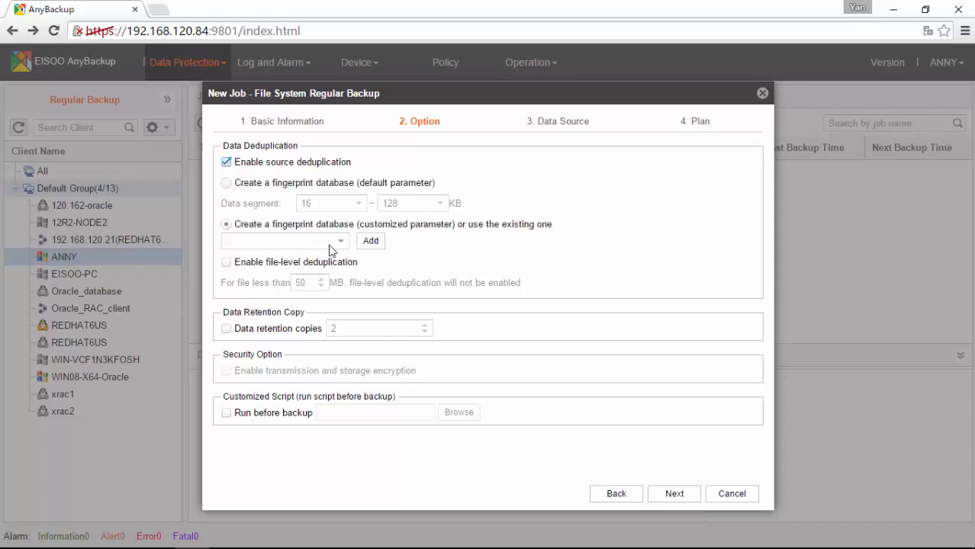
left_click(369, 241)
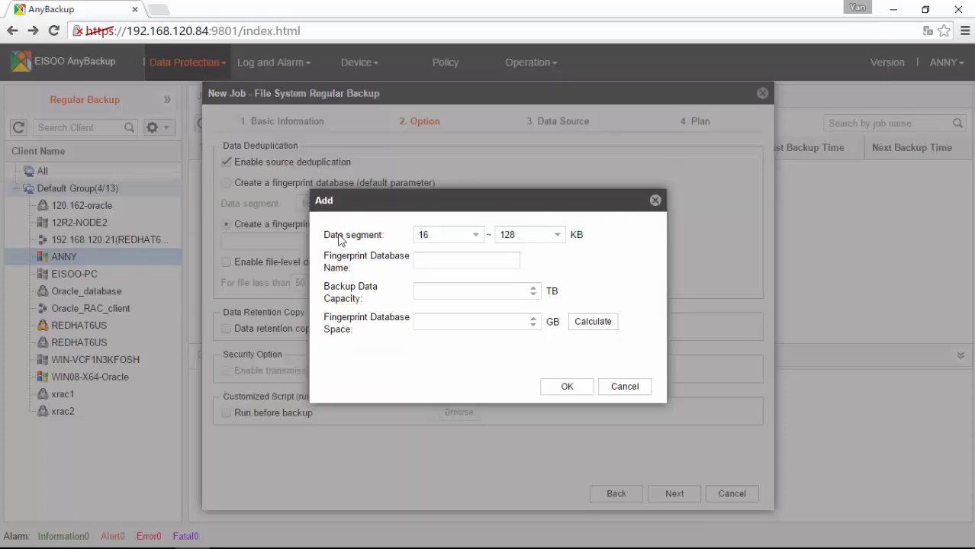
left_click(452, 261)
type("ANny")
key("BackSpace")
key("BackSpace")
type("NY")
left_click(499, 292)
type("1")
left_click(478, 323)
type("1")
left_click(567, 388)
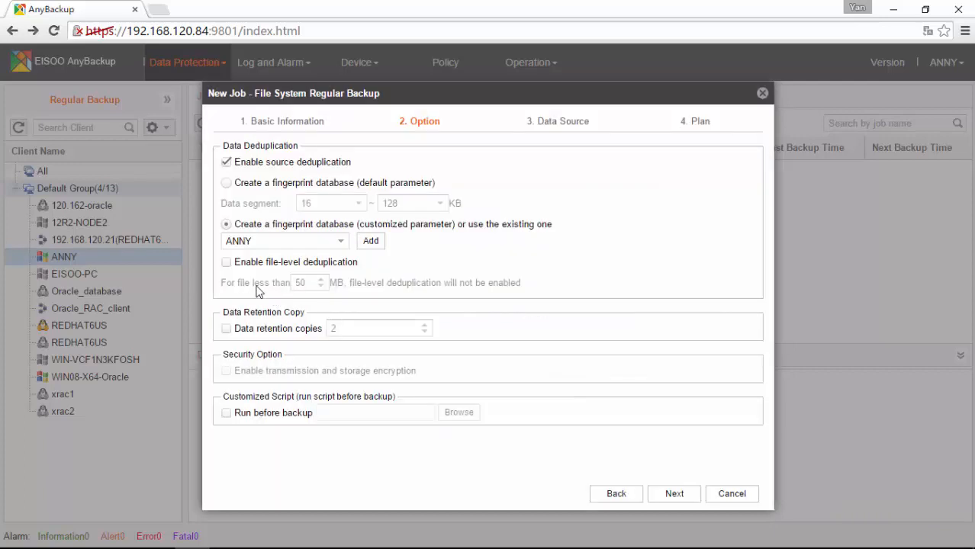
Enable file-level deduplication, excluding files smaller than 10 MB, and proceed to the data source
left_click(226, 263)
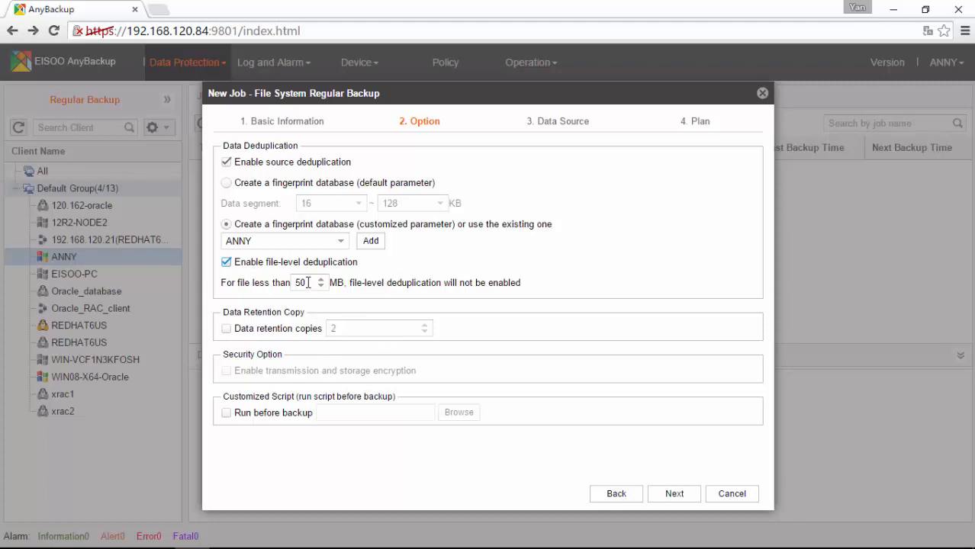
left_click_drag(302, 284, 294, 283)
type("1")
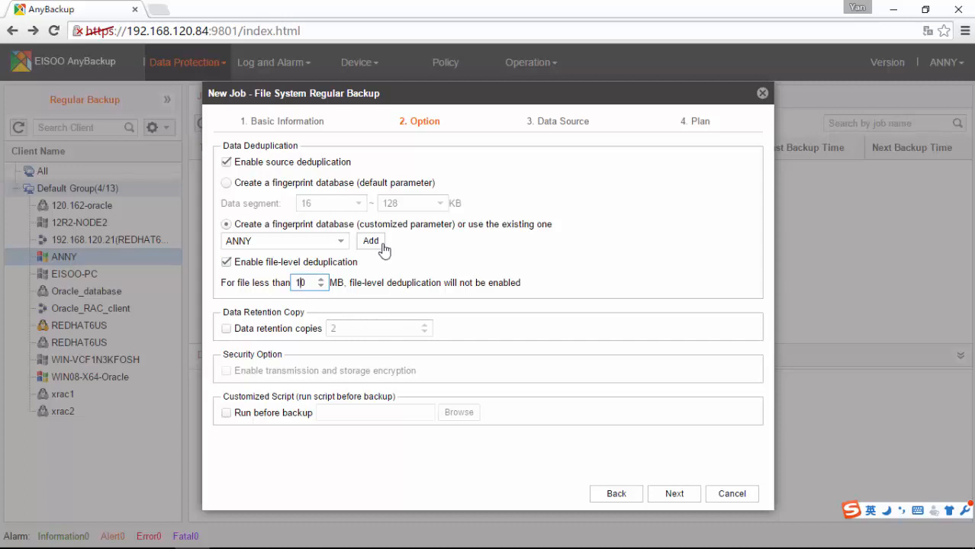
left_click(674, 495)
Choose the test folder with all its files on DATA (D:) as the data source and finish creating the job
left_click(240, 213)
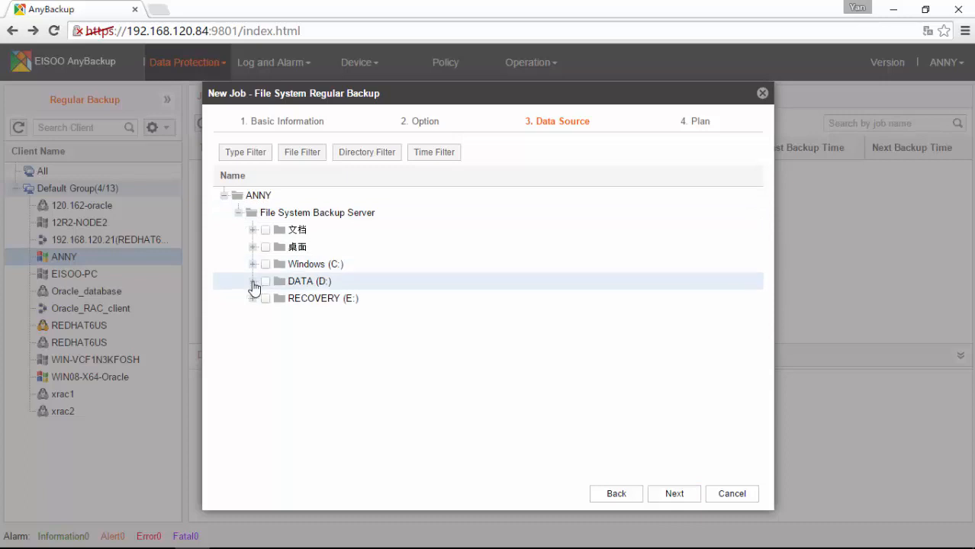
left_click(253, 281)
scroll(296, 457, "down", 1)
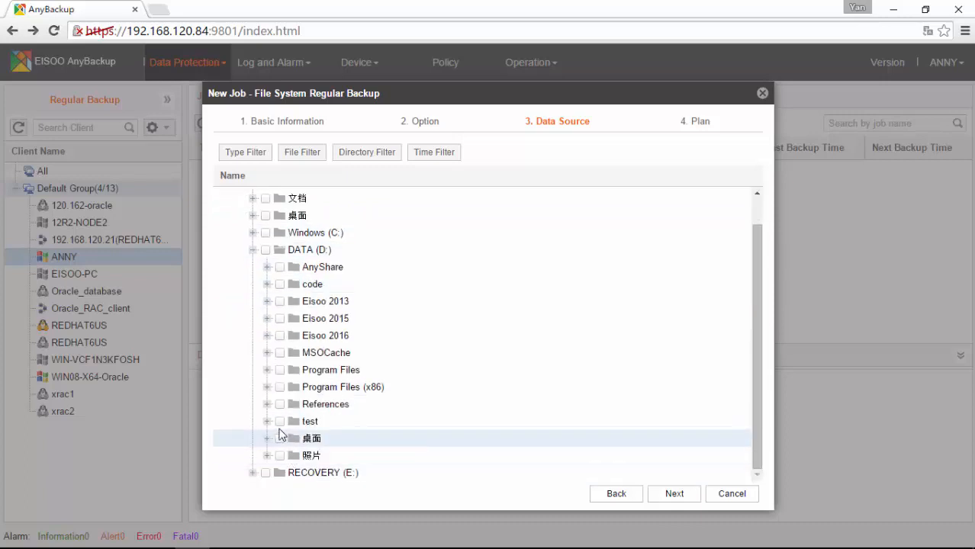
left_click(280, 422)
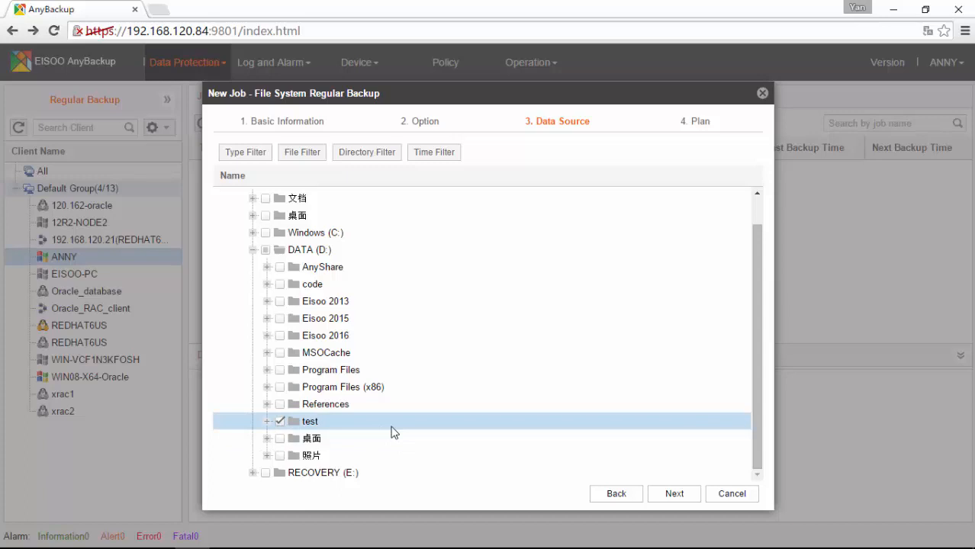
left_click(267, 421)
scroll(429, 359, "down", 3)
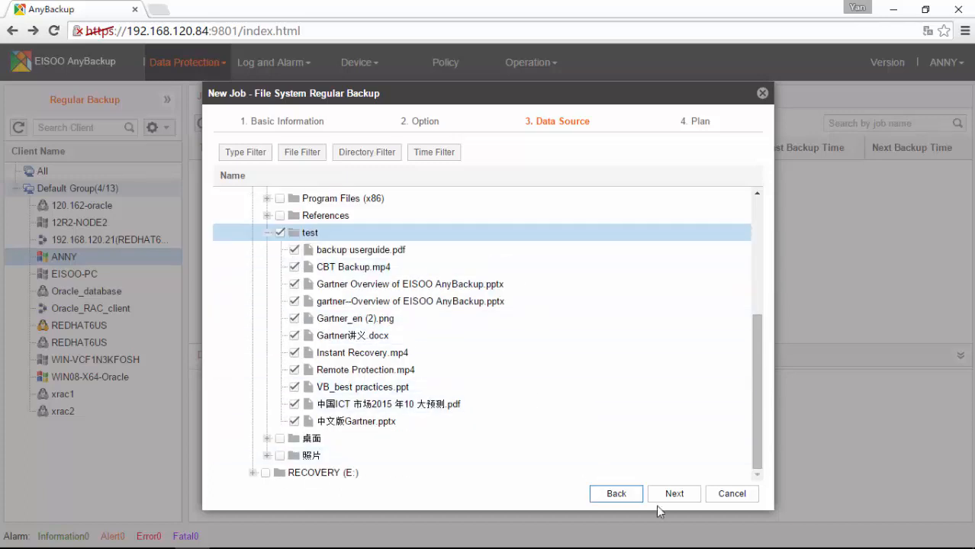
left_click(674, 495)
left_click(672, 492)
Start a full backup of the new File DD job
left_click(305, 180)
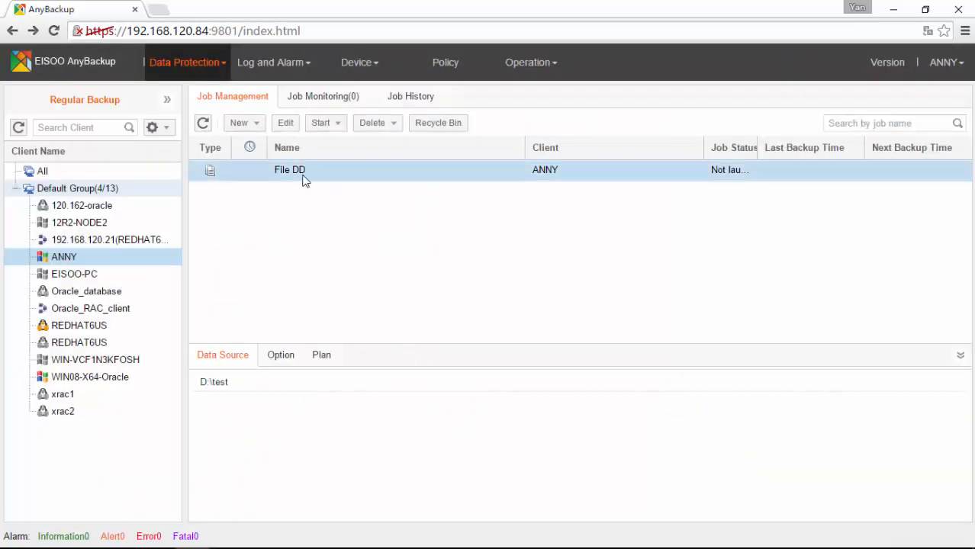
left_click(336, 123)
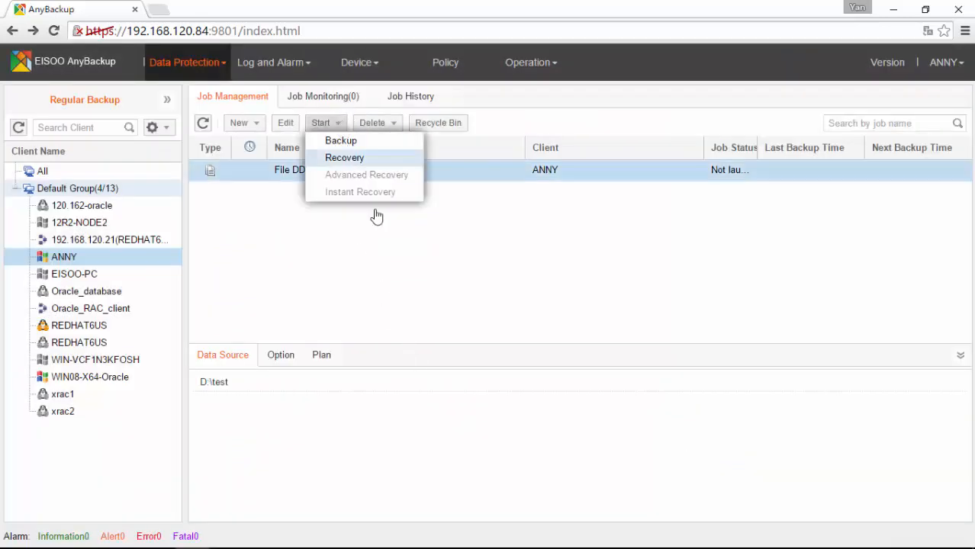
left_click(336, 138)
left_click(533, 389)
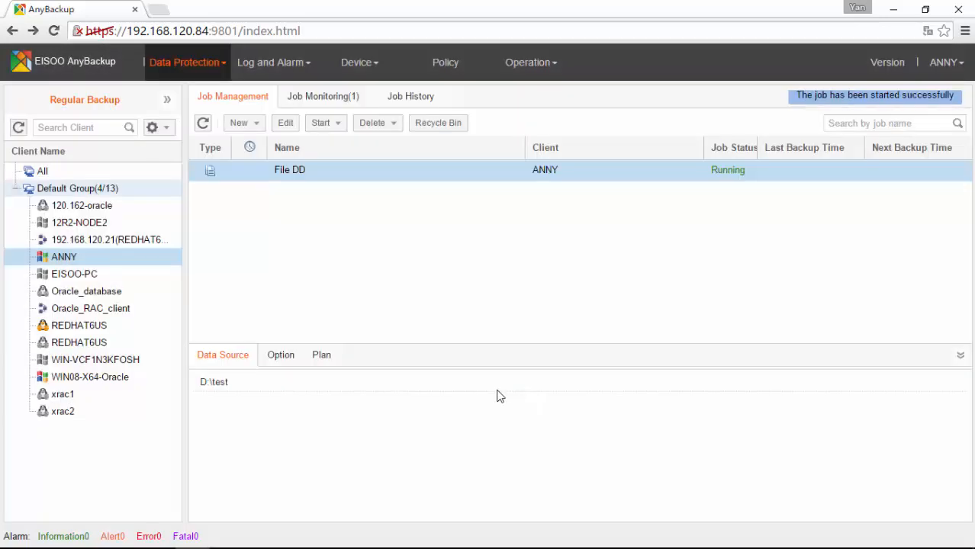
Check the running File DD job in the monitoring, and examine its deduplicated file count in the job history
left_click(318, 99)
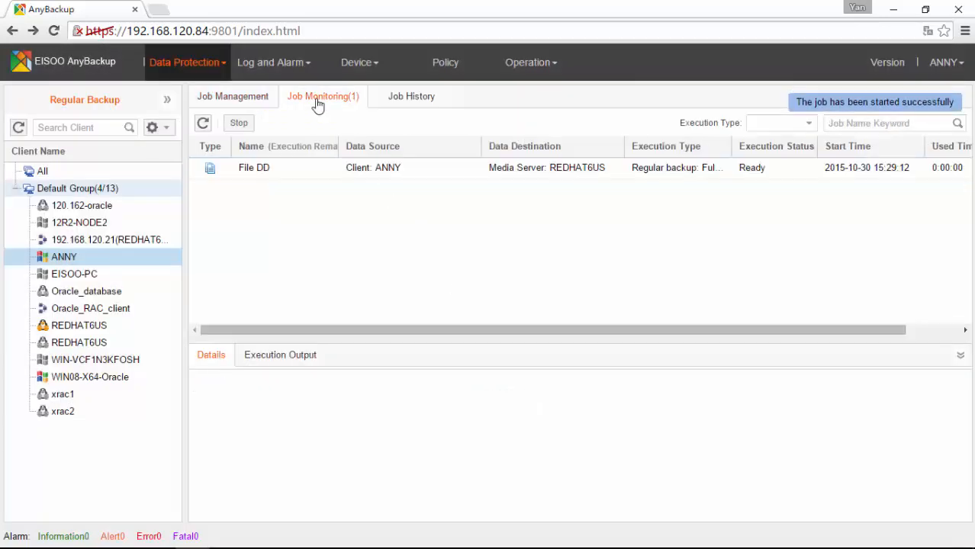
left_click(272, 171)
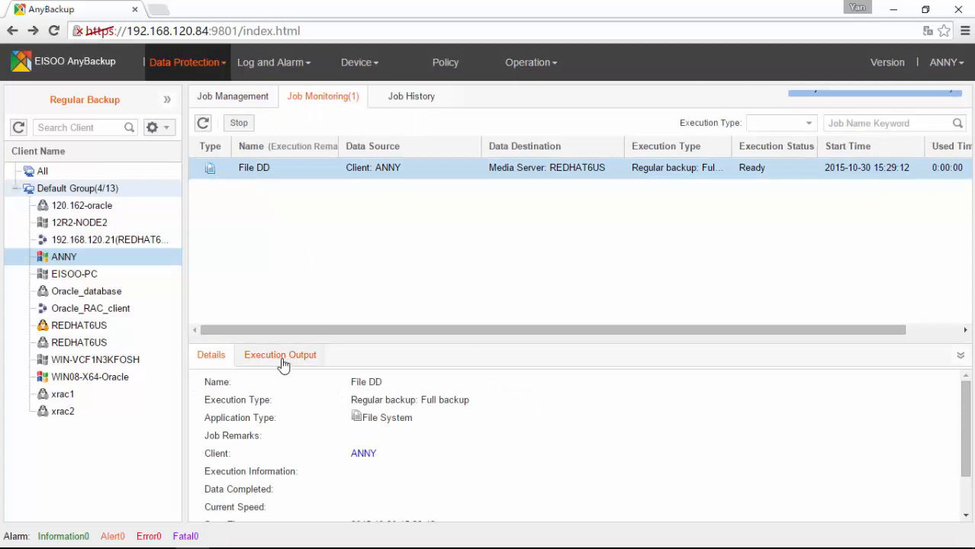
left_click(407, 96)
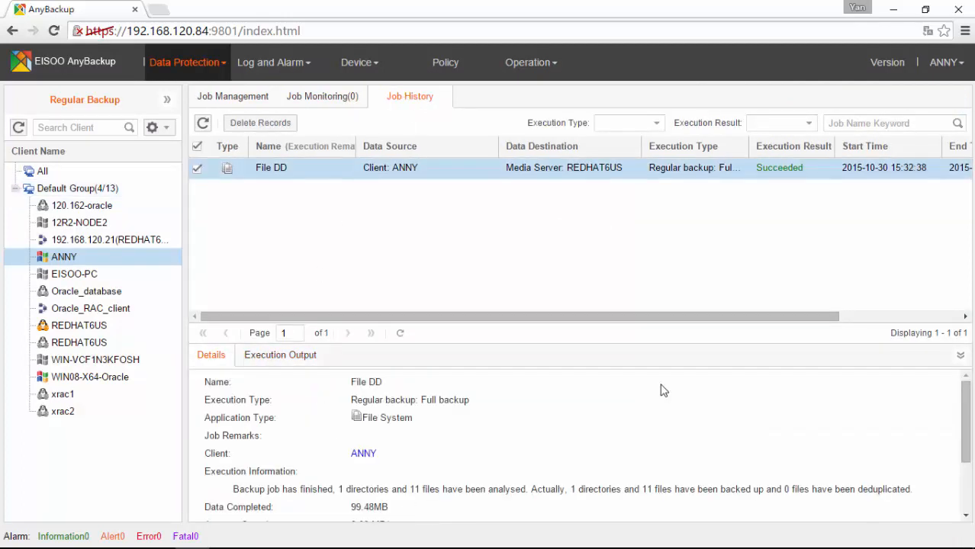
left_click_drag(600, 490, 883, 492)
left_click(813, 503)
left_click_drag(768, 491, 909, 491)
left_click(852, 504)
left_click_drag(781, 490, 912, 489)
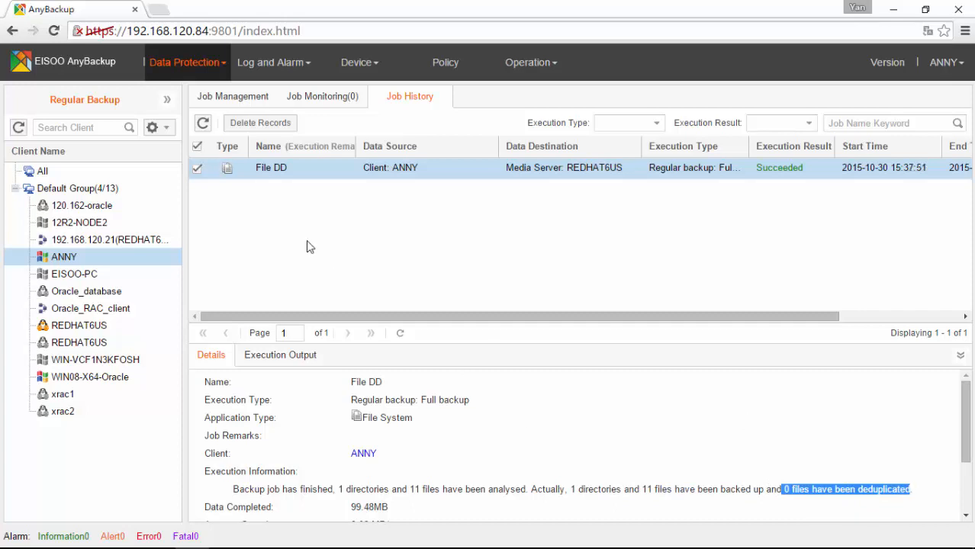
Run the File DD job a second time as a full backup
left_click(232, 98)
left_click(324, 123)
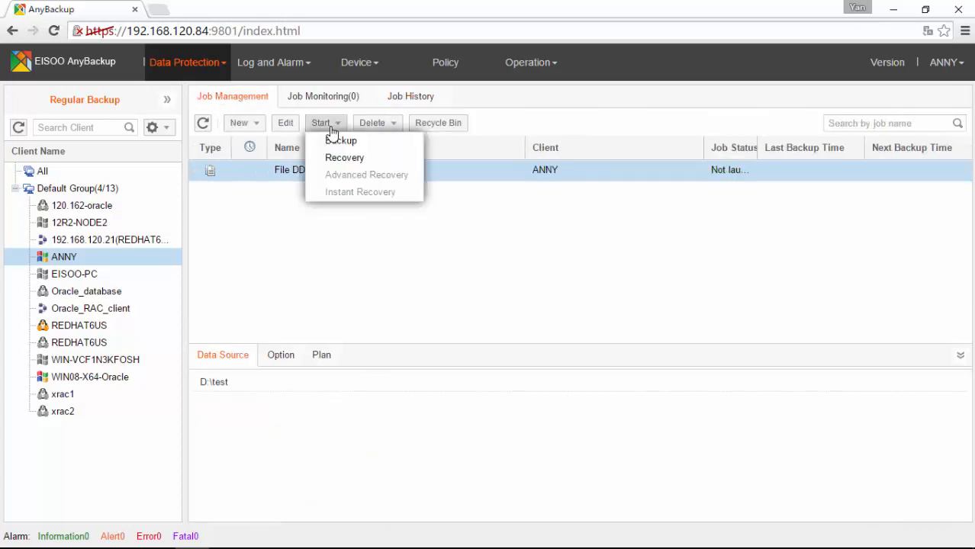
left_click(339, 139)
left_click(534, 387)
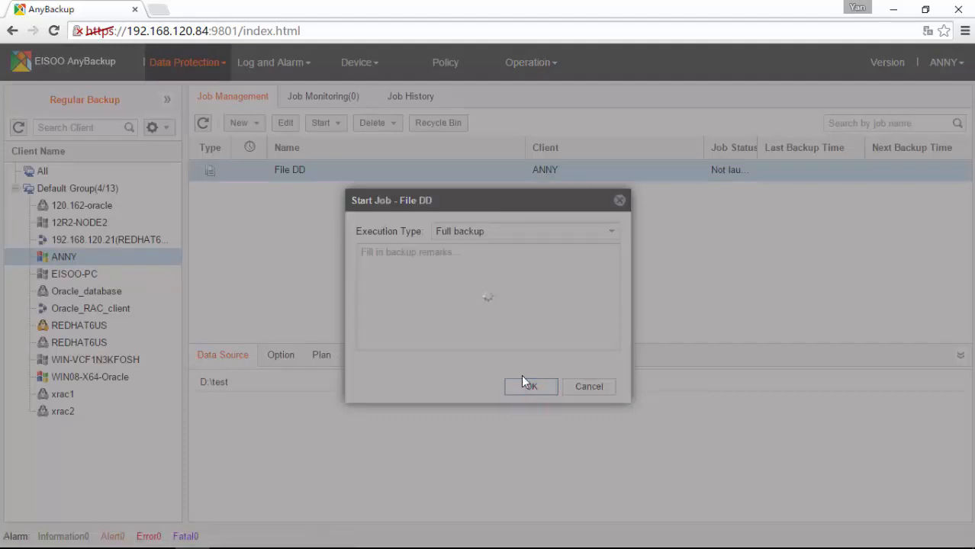
Check the job monitoring, and examine the deduplicated file count of the latest File DD run in the job history
left_click(310, 100)
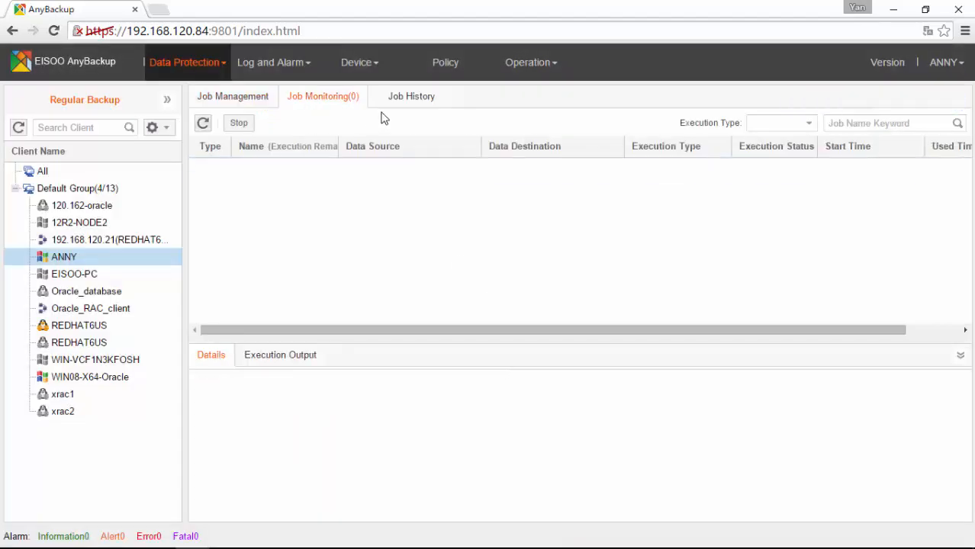
left_click(394, 97)
left_click(570, 168)
left_click_drag(779, 489, 908, 486)
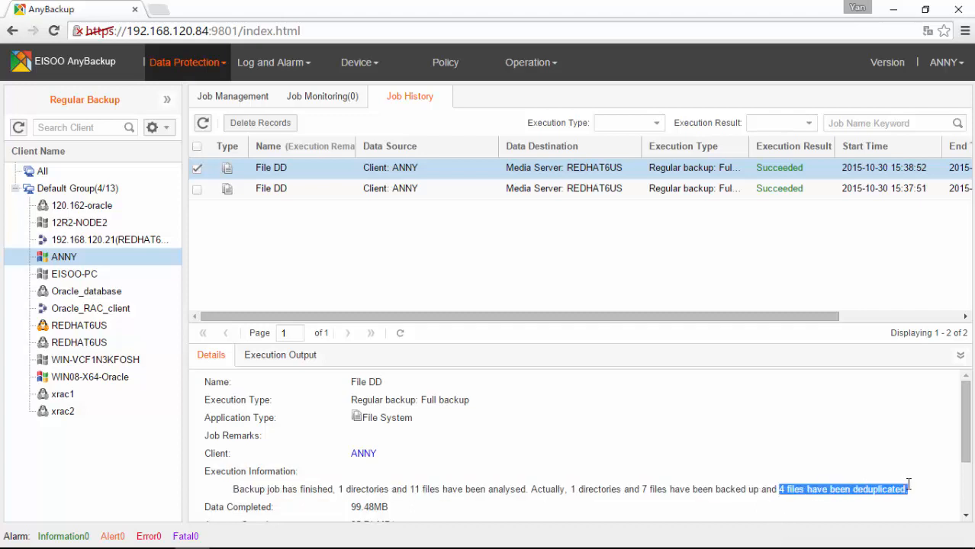
left_click(871, 511)
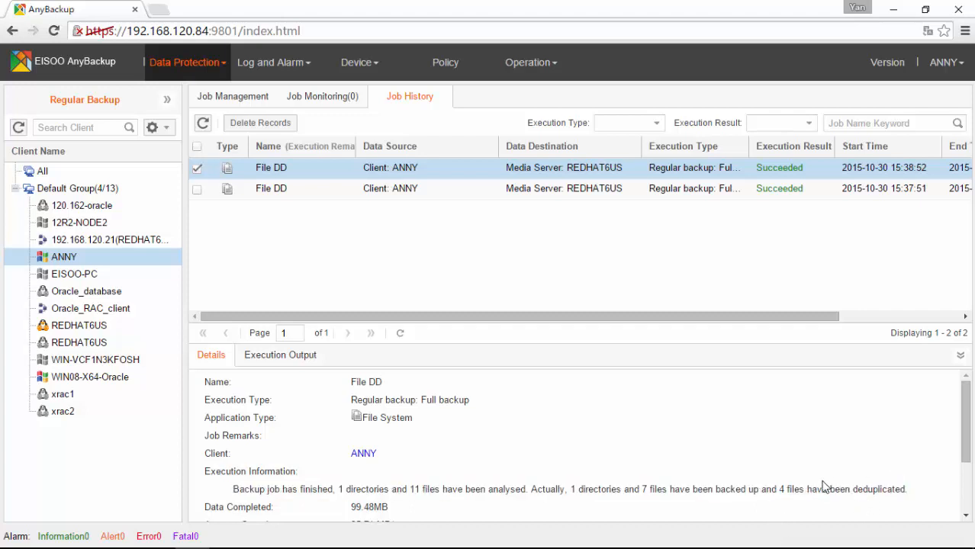